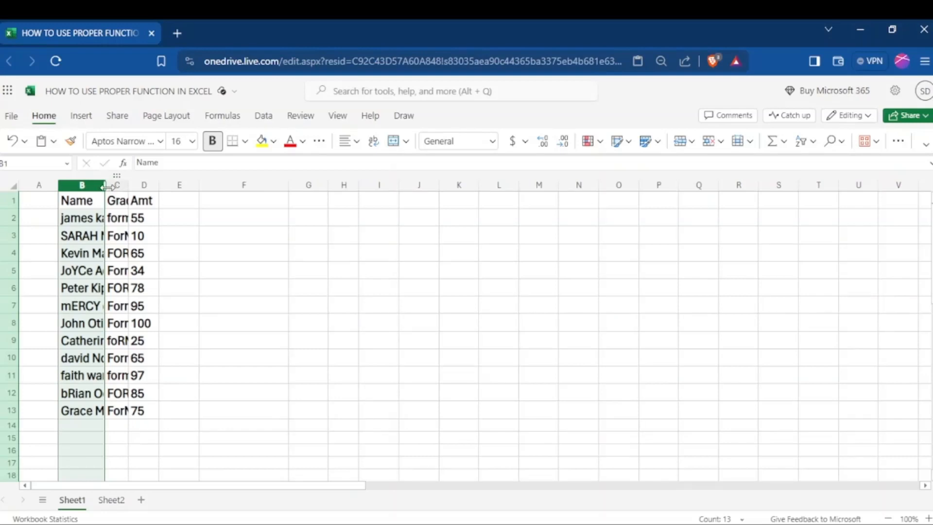
# - Fit the widths of columns B and C to their contents so the names and grades show in full
pyautogui.moveTo(104, 186)
pyautogui.mouseDown()
pyautogui.moveTo(168, 190)
pyautogui.moveTo(96, 184)
pyautogui.mouseUp()
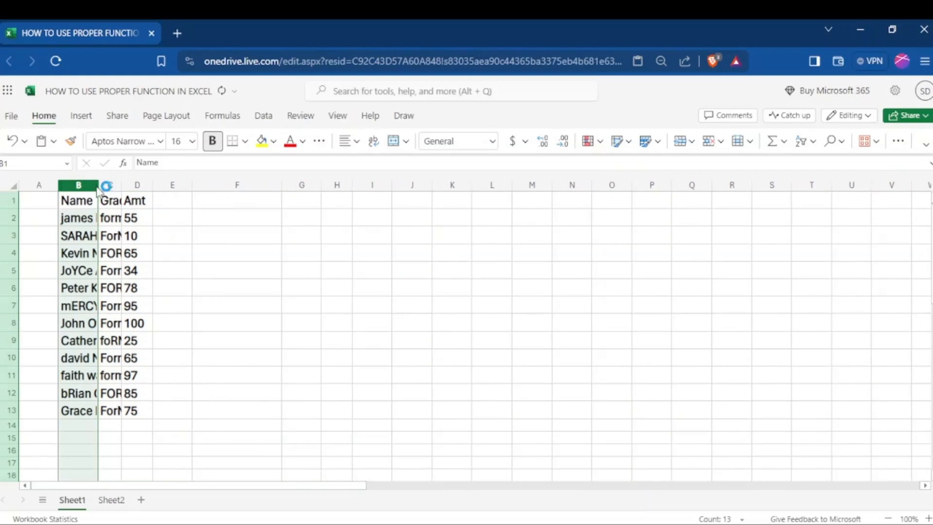
pyautogui.doubleClick(97, 187)
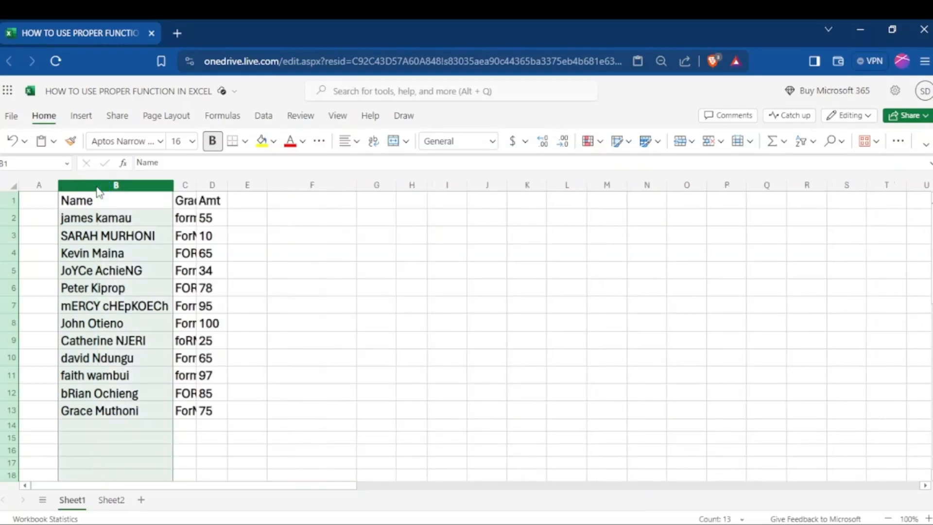
pyautogui.doubleClick(197, 185)
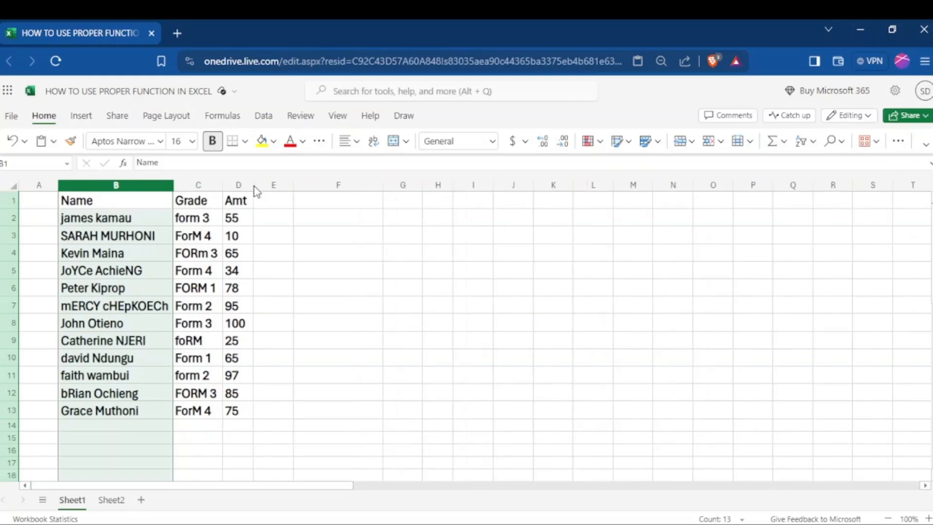
pyautogui.click(279, 246)
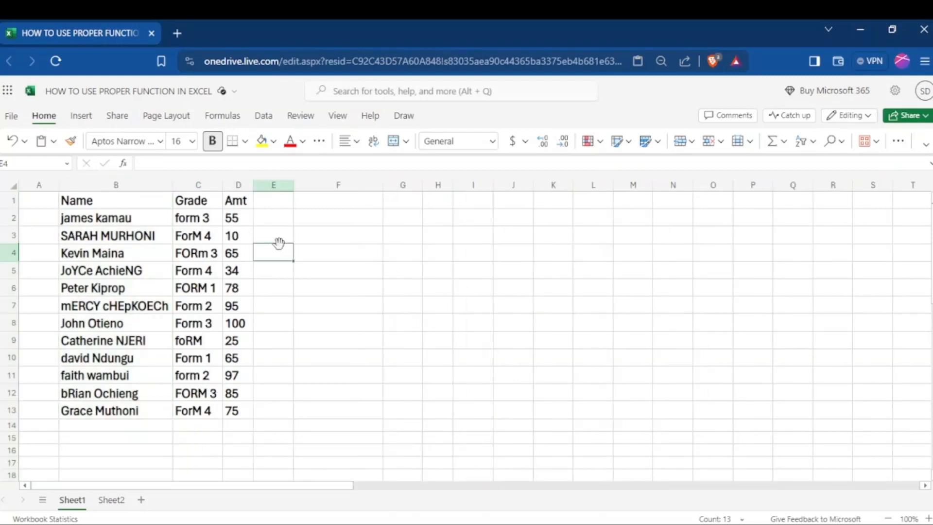
# - Copy the Name, Grade and Amt headers from B1:D1 into G1:I1
pyautogui.click(72, 200)
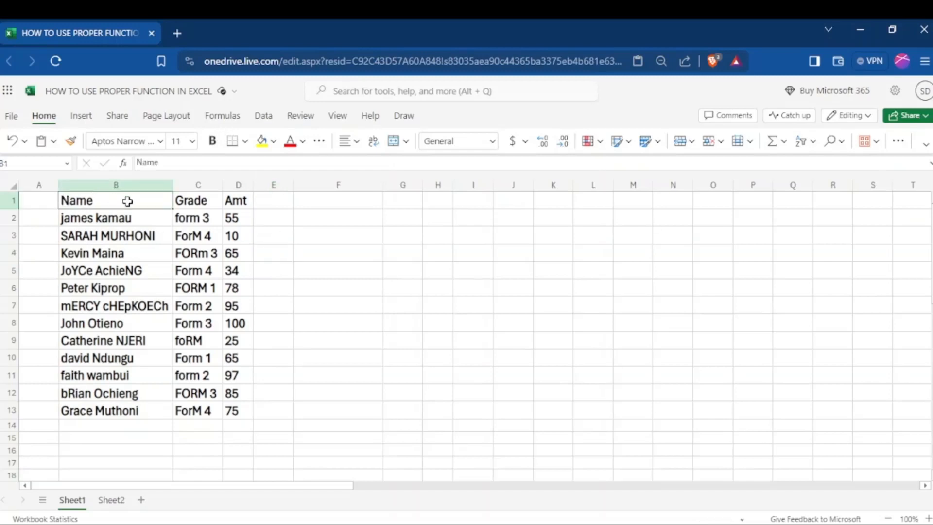
pyautogui.moveTo(127, 201); pyautogui.dragTo(243, 204)
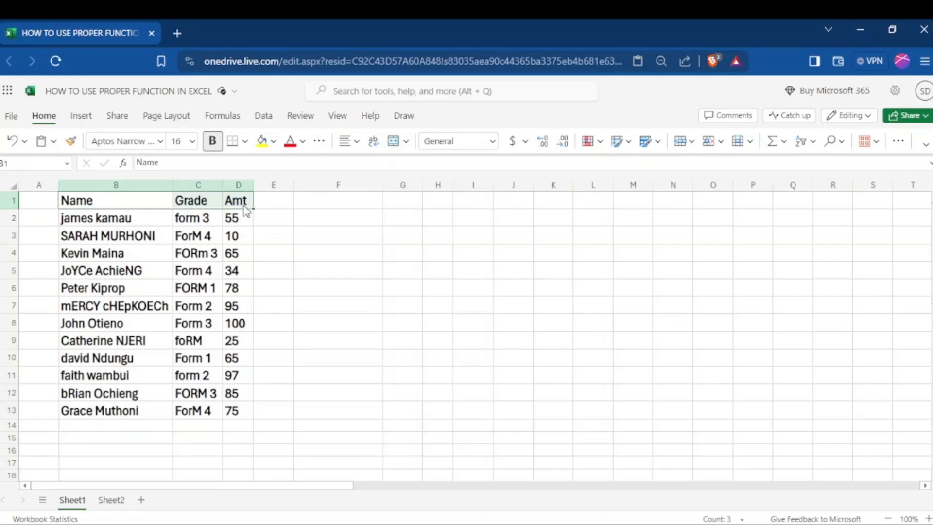
pyautogui.rightClick(244, 205)
pyautogui.click(277, 142)
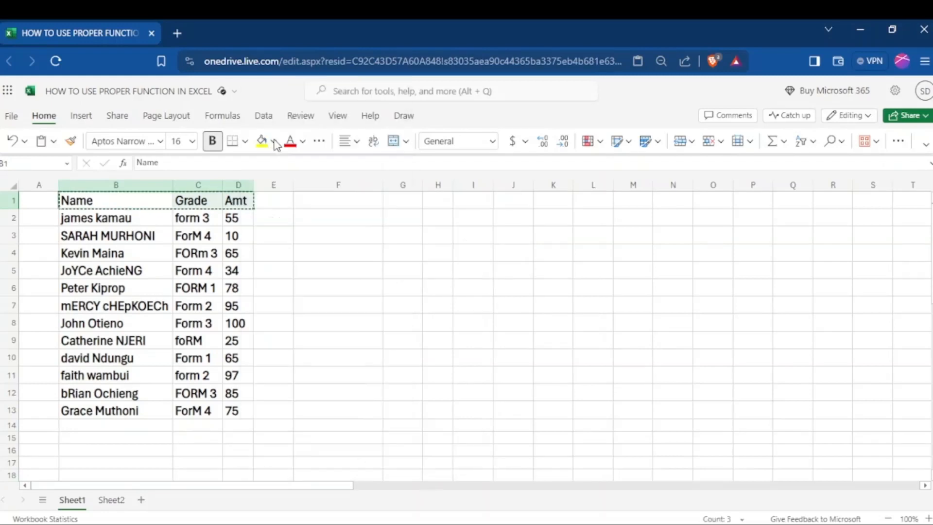
pyautogui.click(394, 205)
pyautogui.hotkey('ctrl', 'v')
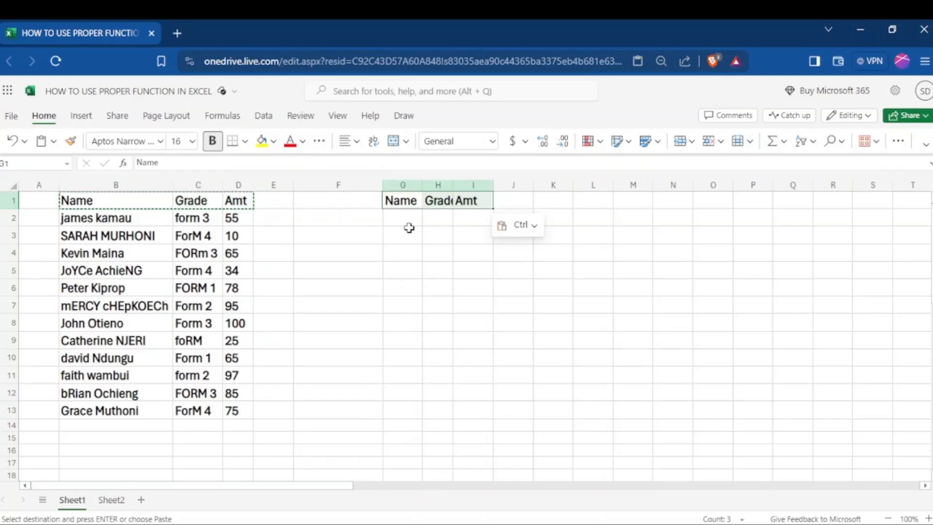
# - Enter the formula =PROPER(B2) in cell G2 to convert the first name to proper case
pyautogui.doubleClick(407, 220)
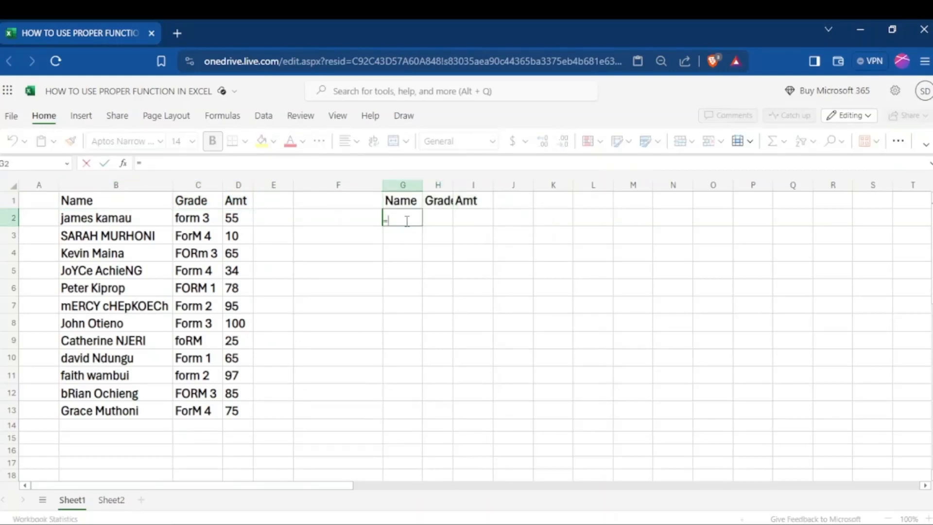
pyautogui.write('=PRO')
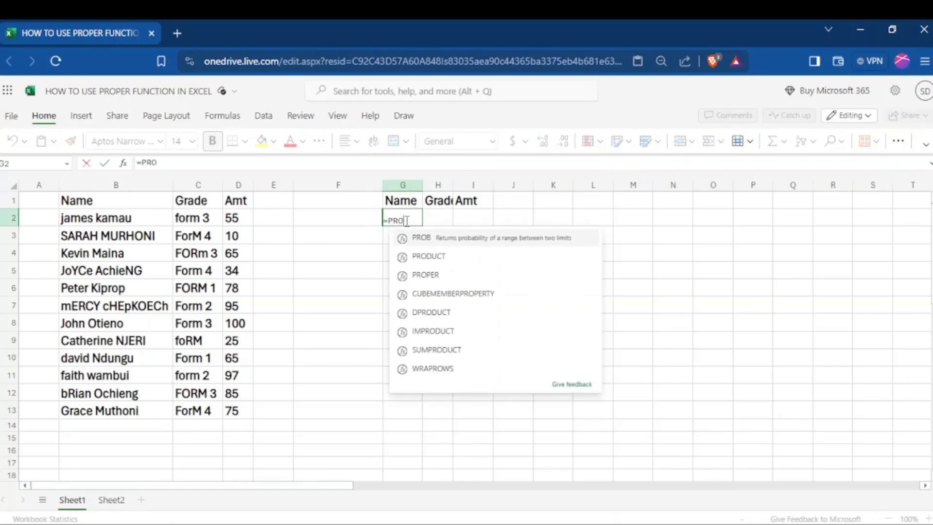
pyautogui.doubleClick(426, 275)
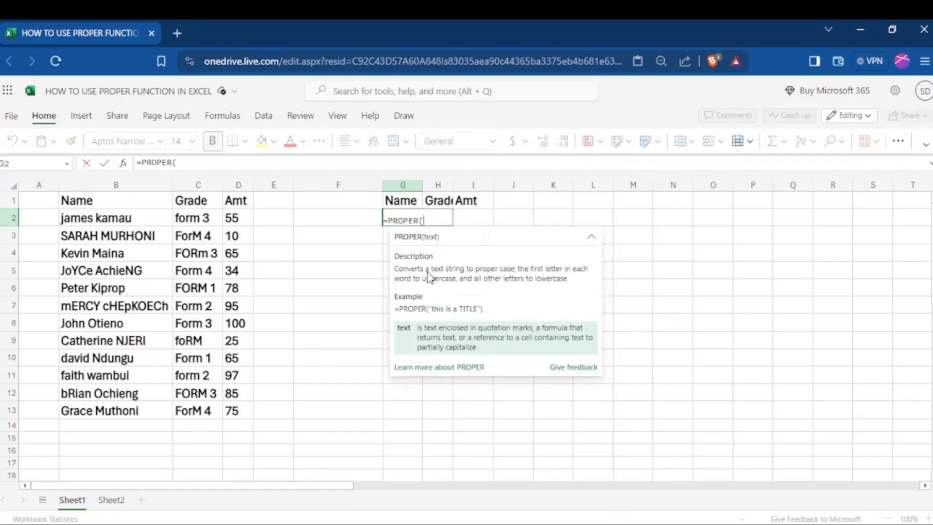
pyautogui.click(126, 217)
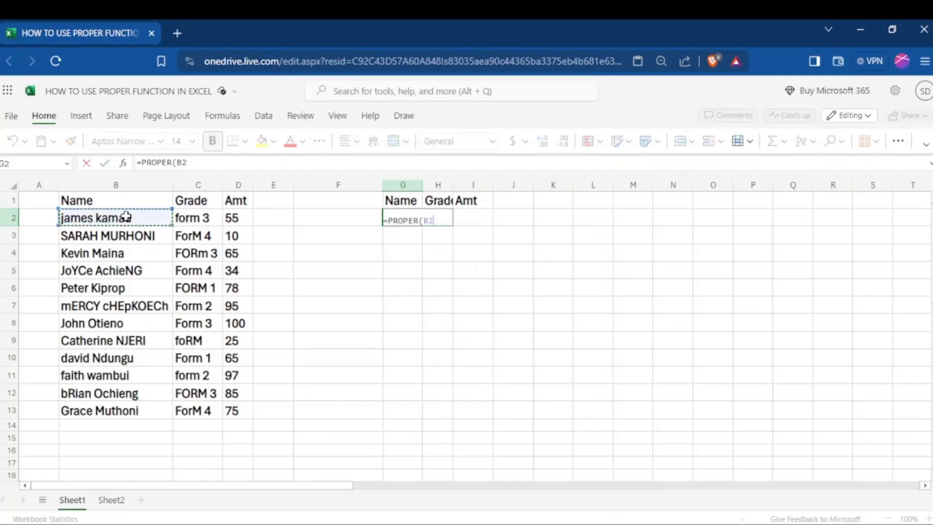
pyautogui.write(')')
pyautogui.press('Return')
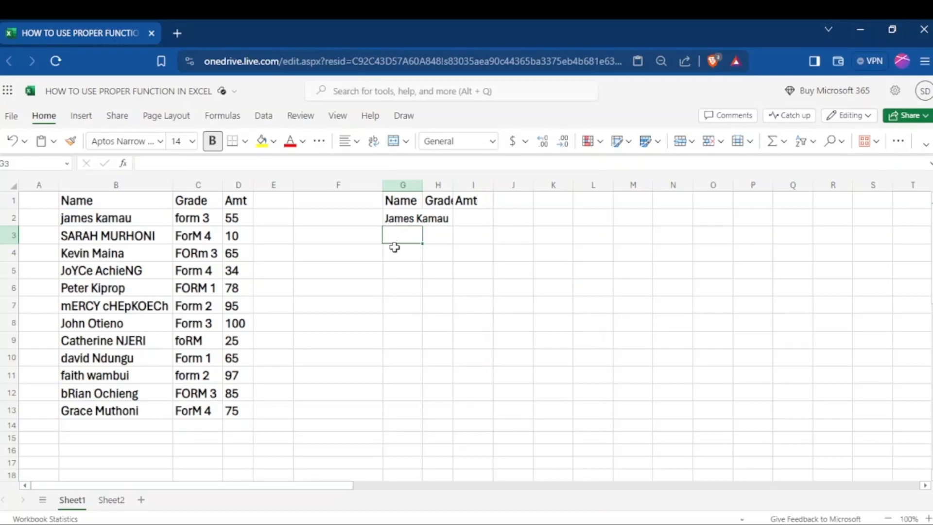
# - Fill the PROPER formula from G2 across to column I and down to row 13, fitting columns G and H to their contents
pyautogui.click(401, 223)
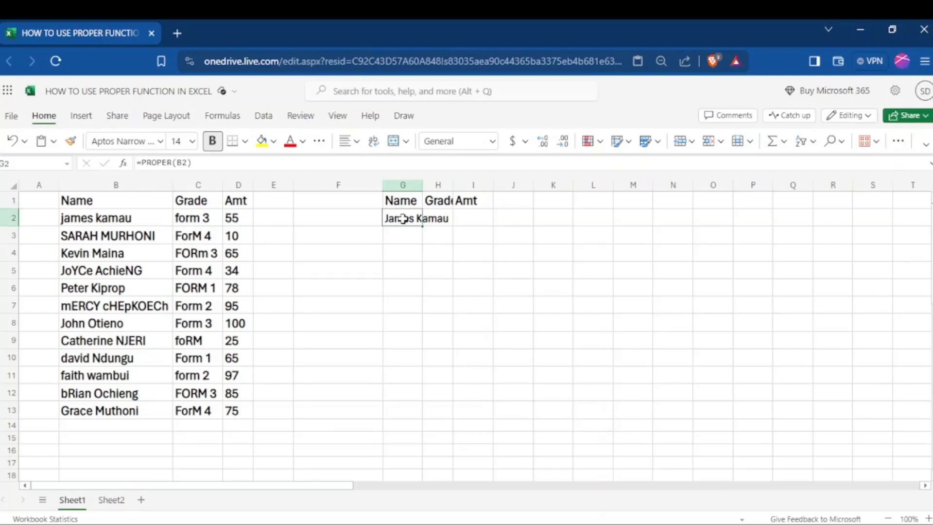
pyautogui.moveTo(423, 226); pyautogui.dragTo(463, 231)
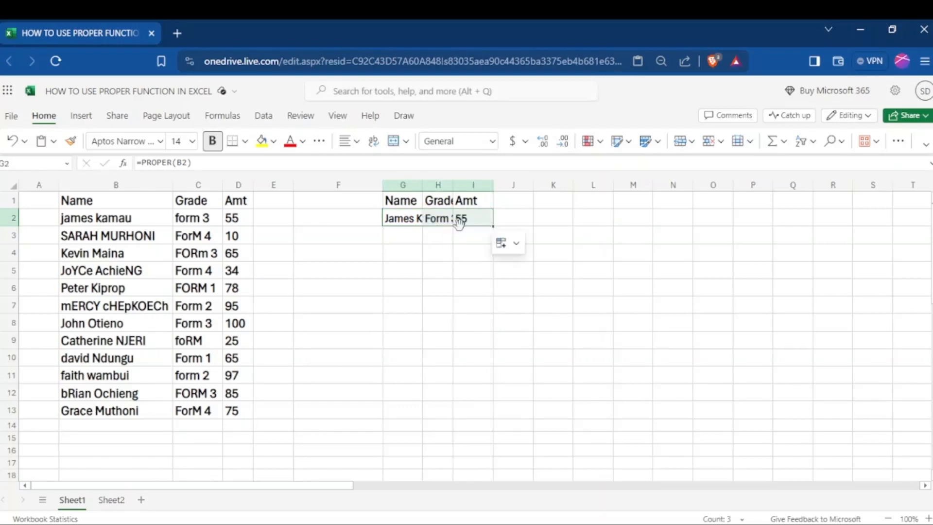
pyautogui.doubleClick(452, 185)
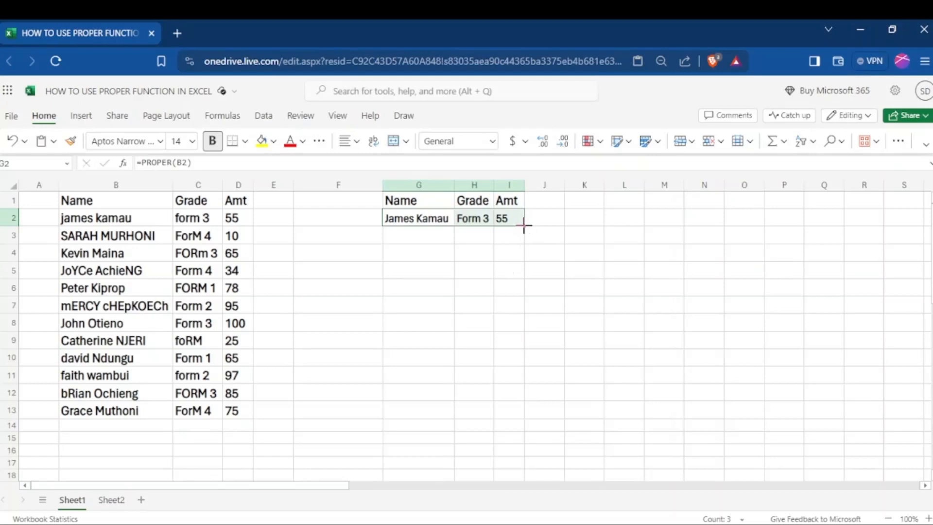
pyautogui.moveTo(524, 224); pyautogui.dragTo(503, 419)
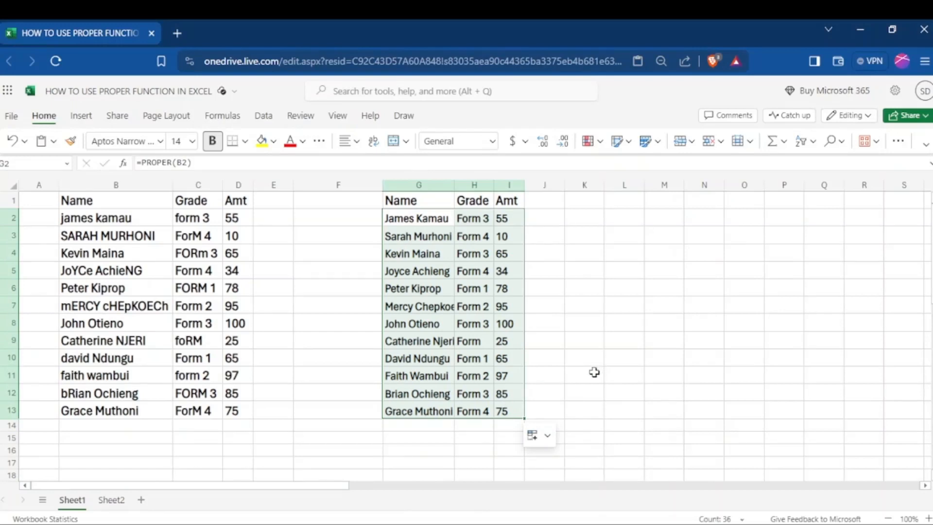
pyautogui.click(572, 327)
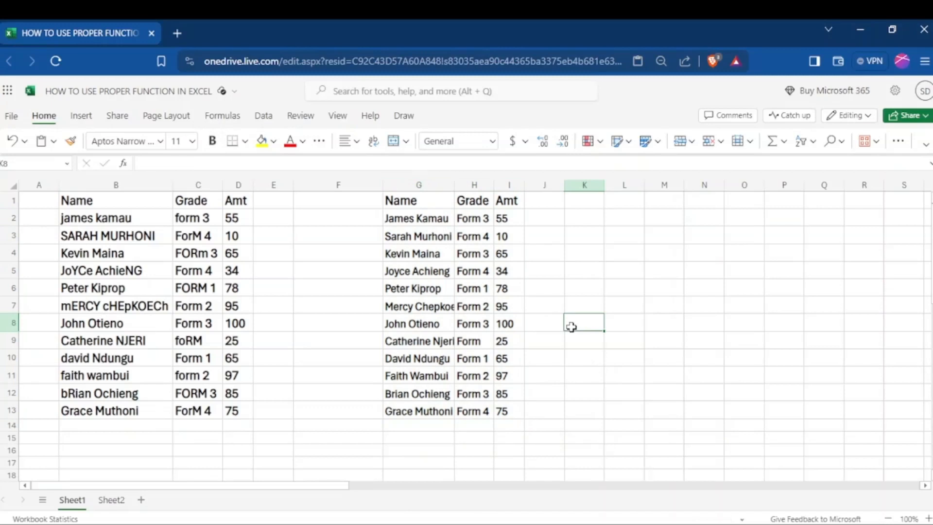
pyautogui.click(642, 271)
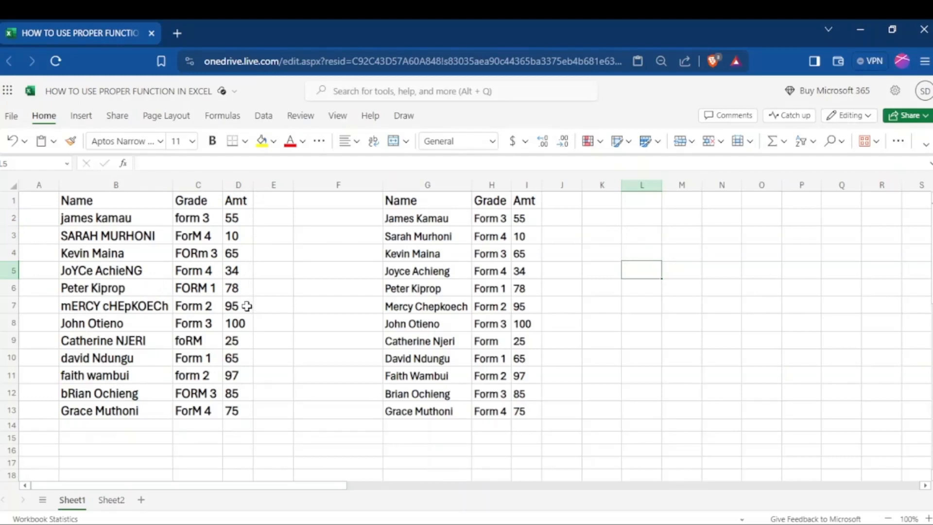
# - Clear the grade in cell C7 to test whether the formula table follows the source data
pyautogui.doubleClick(206, 305)
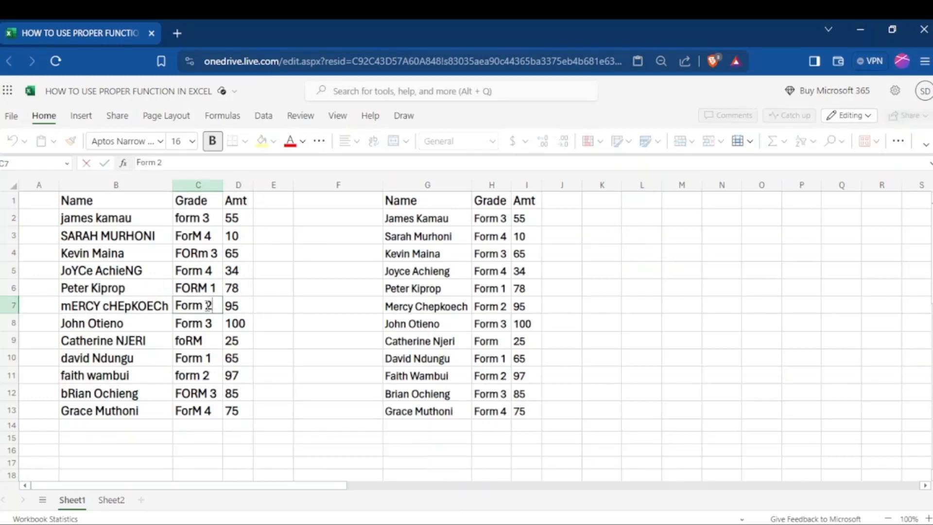
pyautogui.press('BackSpace')
pyautogui.press('BackSpace')
pyautogui.press('BackSpace')
pyautogui.press('BackSpace')
pyautogui.press('BackSpace')
pyautogui.press('BackSpace')
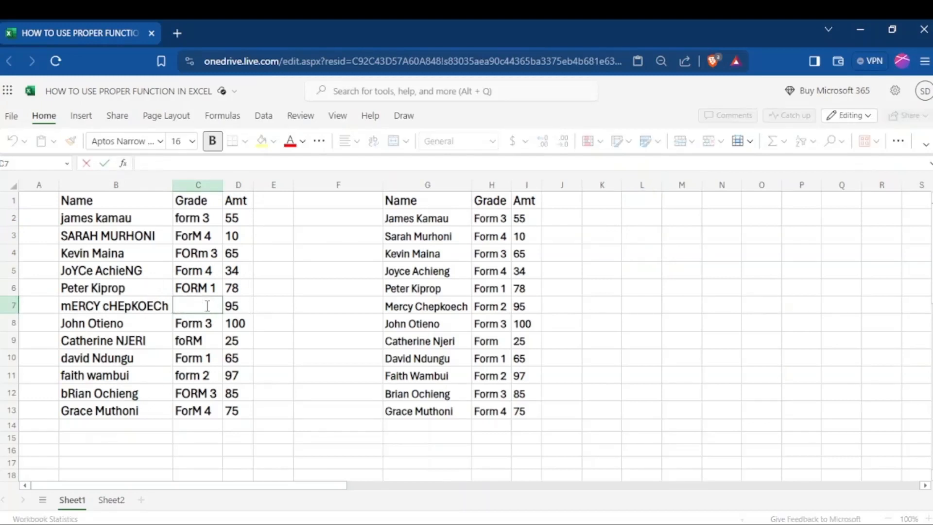
pyautogui.click(619, 270)
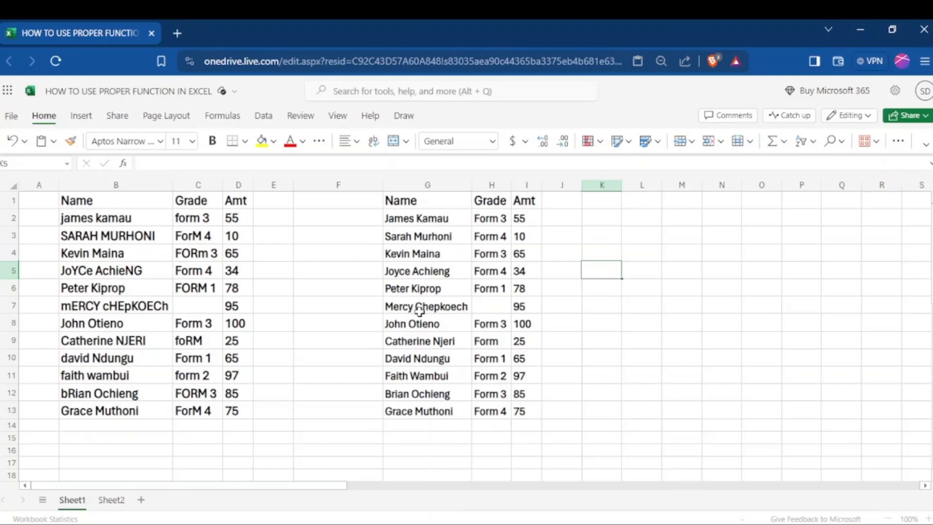
# - Enter FORM 2 as the grade in cell C7
pyautogui.doubleClick(192, 306)
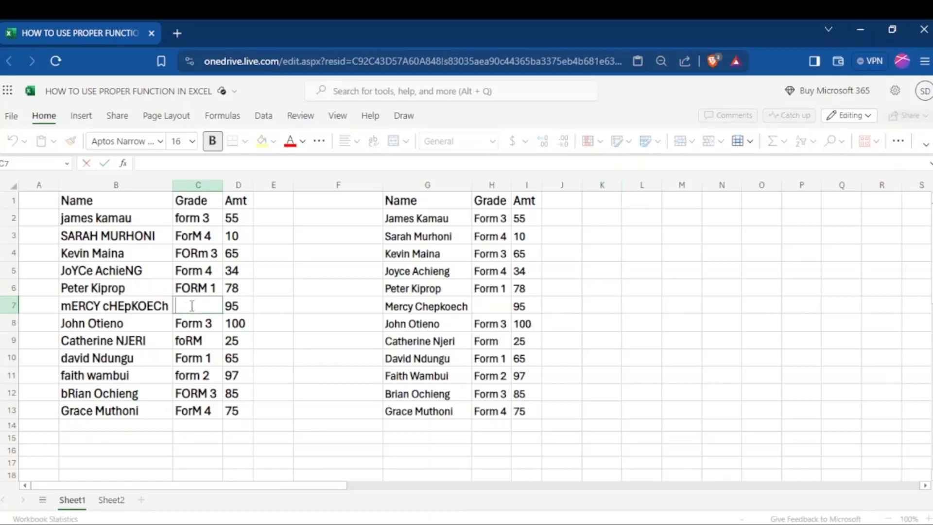
pyautogui.write('FORM 2')
pyautogui.click(681, 339)
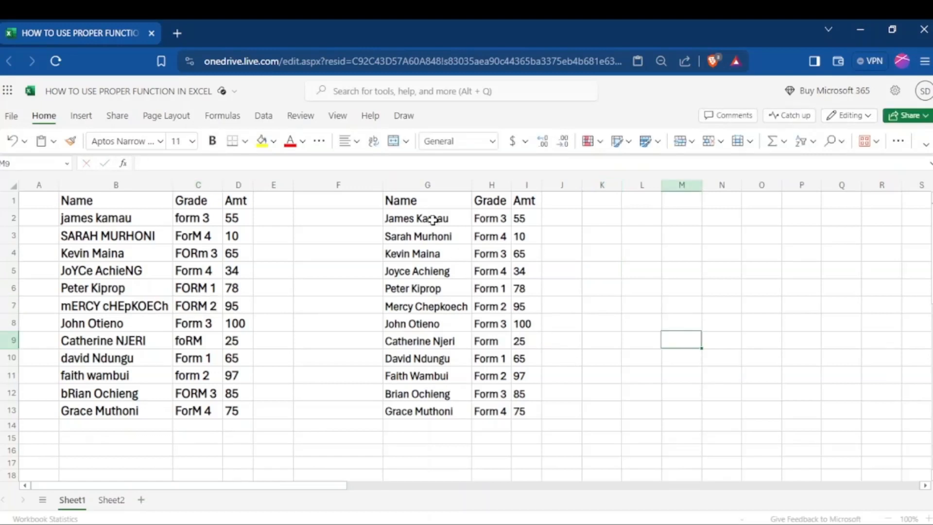
# - Copy formula columns G to I and paste them as values only into columns K to M
pyautogui.moveTo(428, 179); pyautogui.dragTo(523, 182)
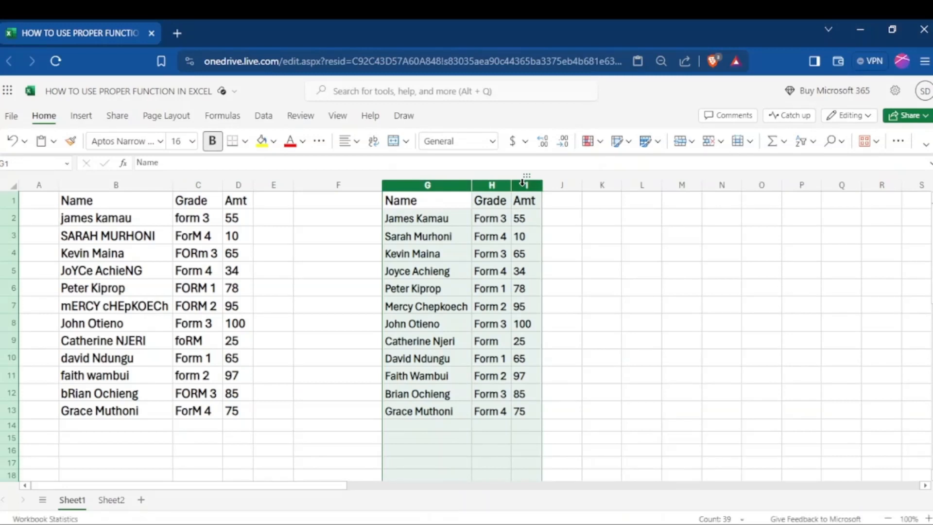
pyautogui.rightClick(494, 234)
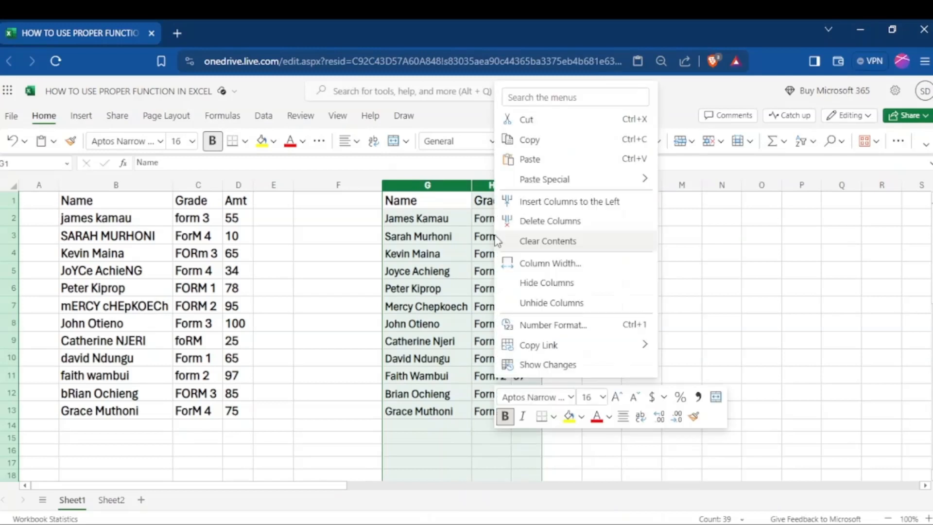
pyautogui.click(524, 141)
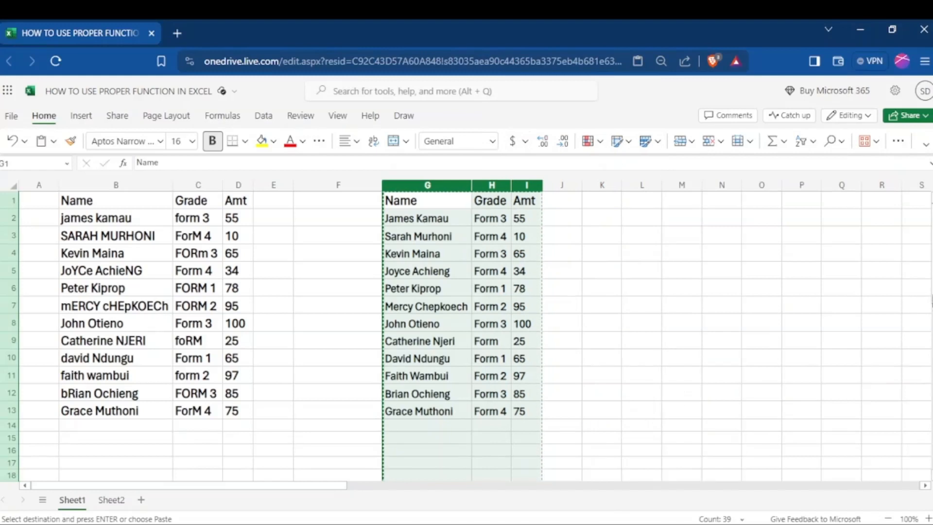
pyautogui.moveTo(603, 185); pyautogui.dragTo(682, 185)
pyautogui.rightClick(651, 203)
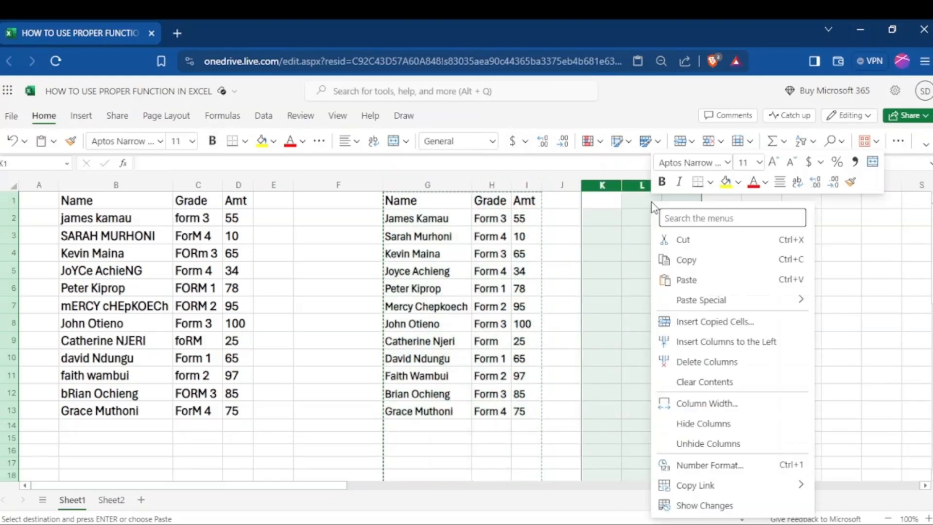
pyautogui.moveTo(690, 300)
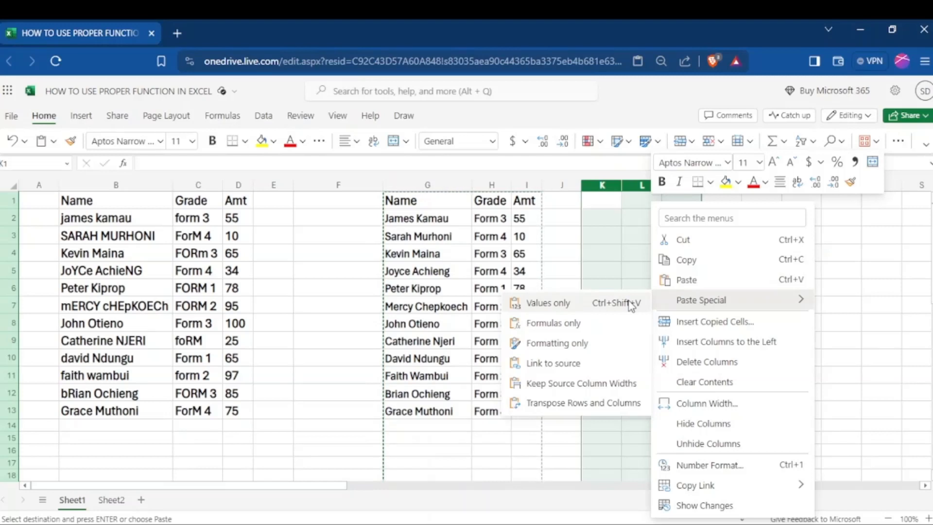
pyautogui.click(593, 301)
pyautogui.click(555, 247)
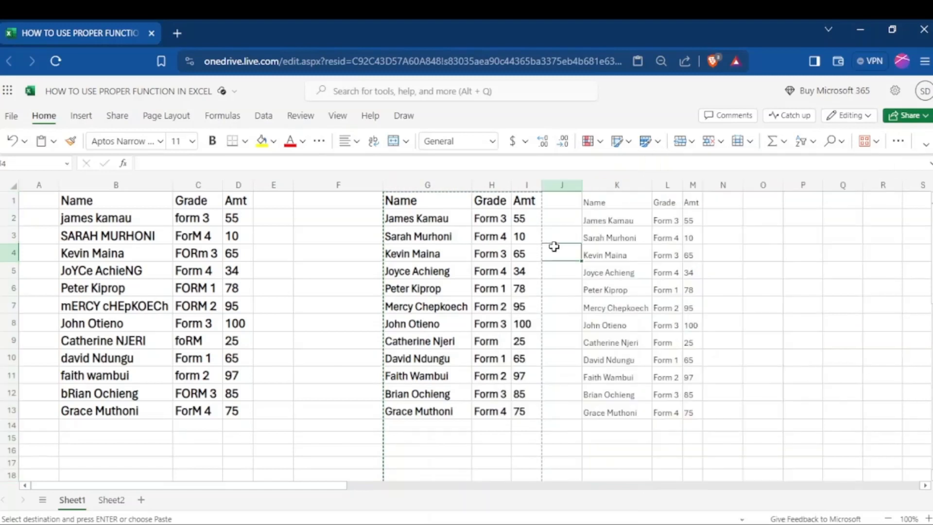
# - Delete the original source columns B to D with the inconsistently capitalised data
pyautogui.click(354, 257)
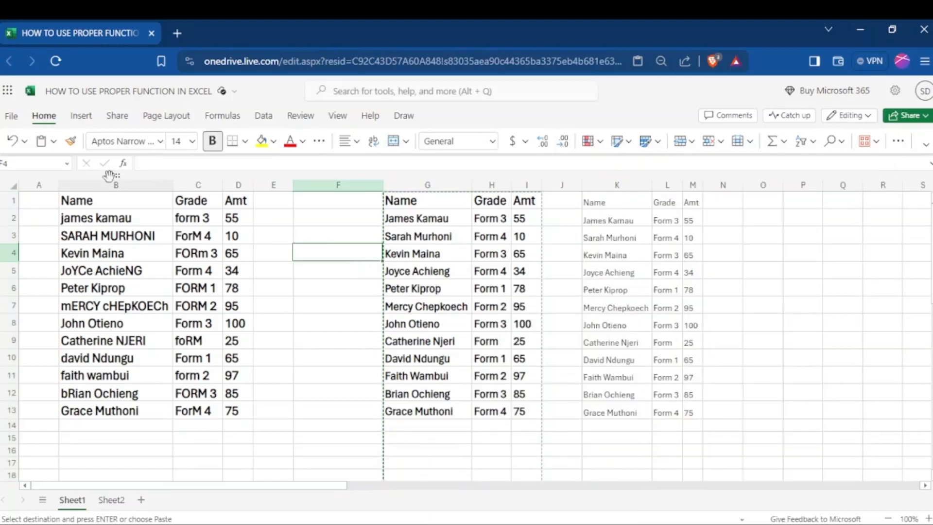
pyautogui.moveTo(73, 185); pyautogui.dragTo(238, 185)
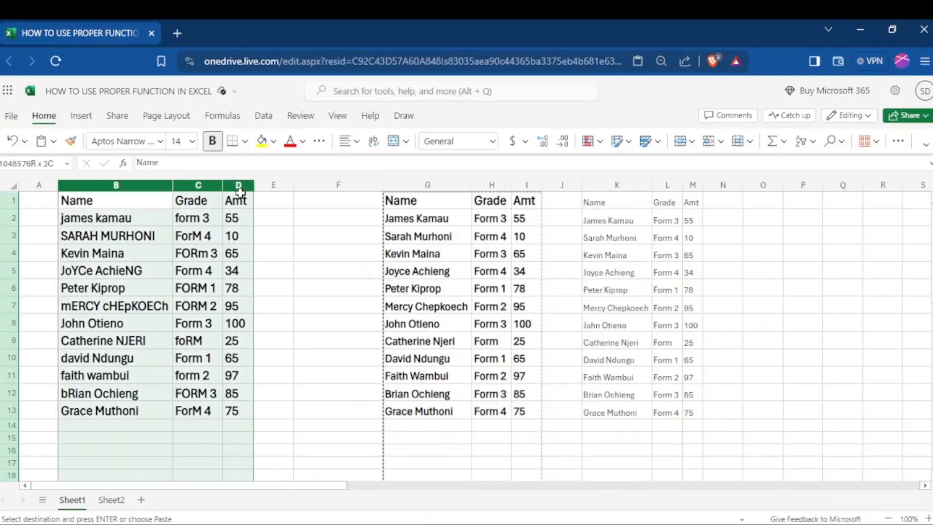
pyautogui.rightClick(197, 231)
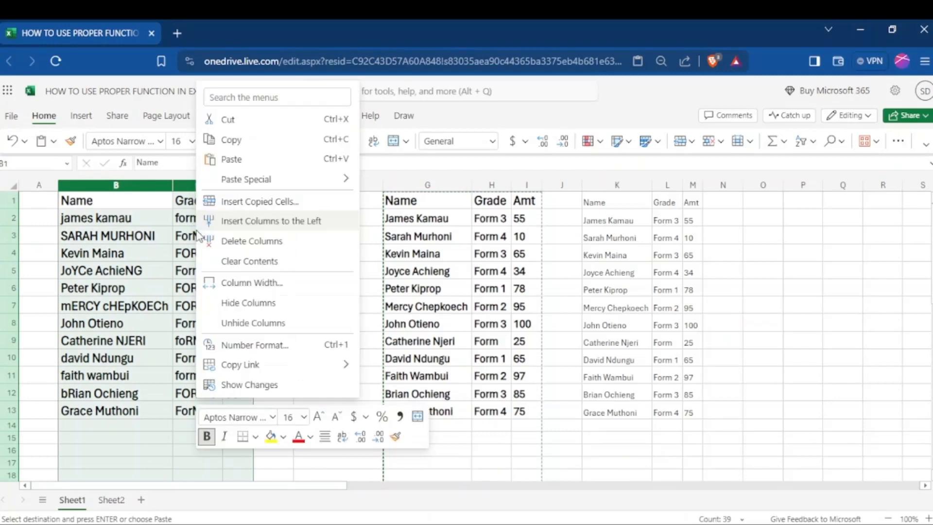
pyautogui.click(256, 242)
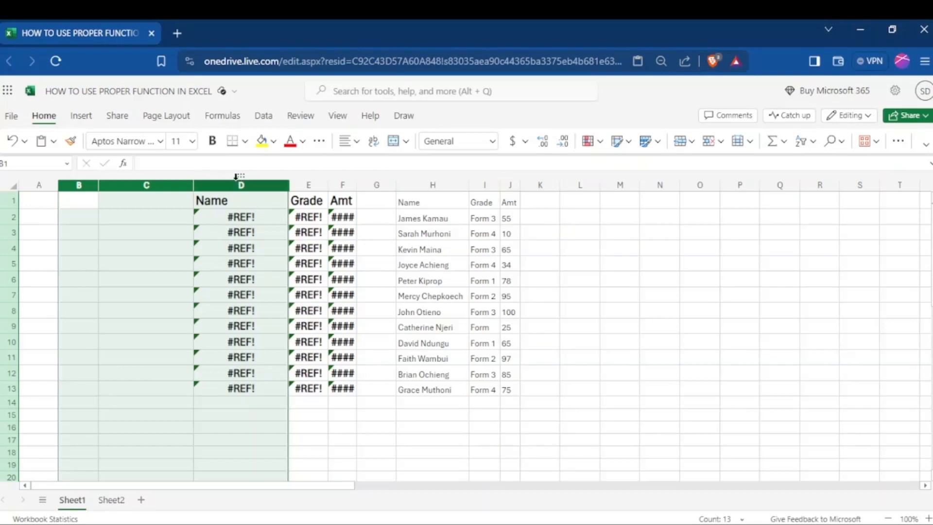
# - Delete the formula columns D to F, which hold the broken references
pyautogui.moveTo(236, 176); pyautogui.dragTo(344, 180)
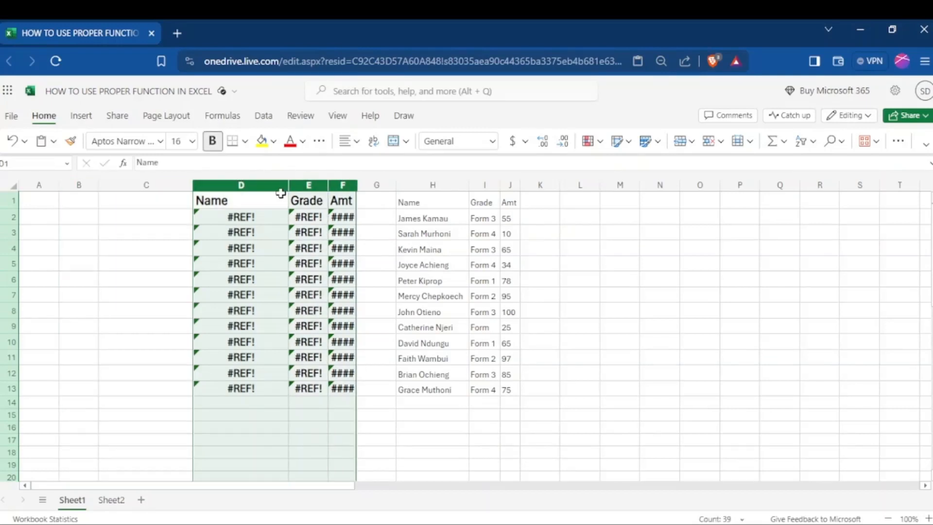
pyautogui.rightClick(281, 194)
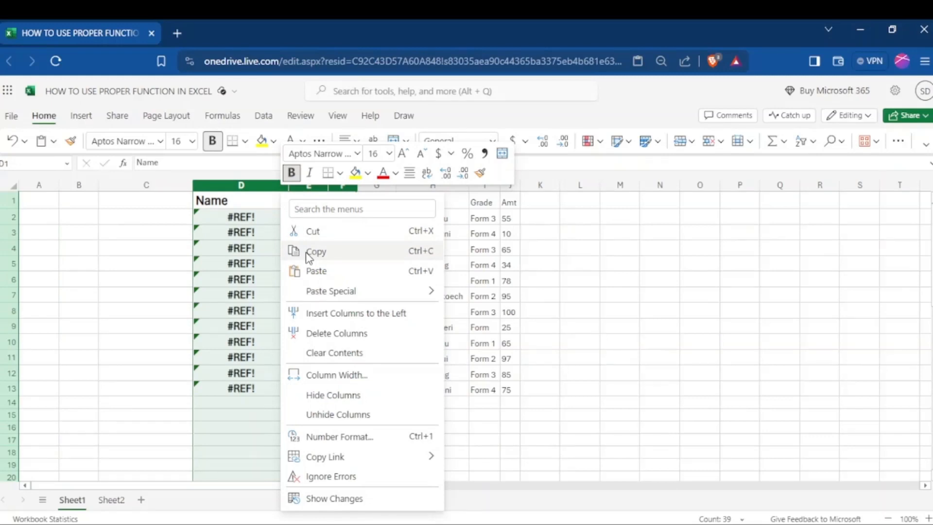
pyautogui.click(332, 333)
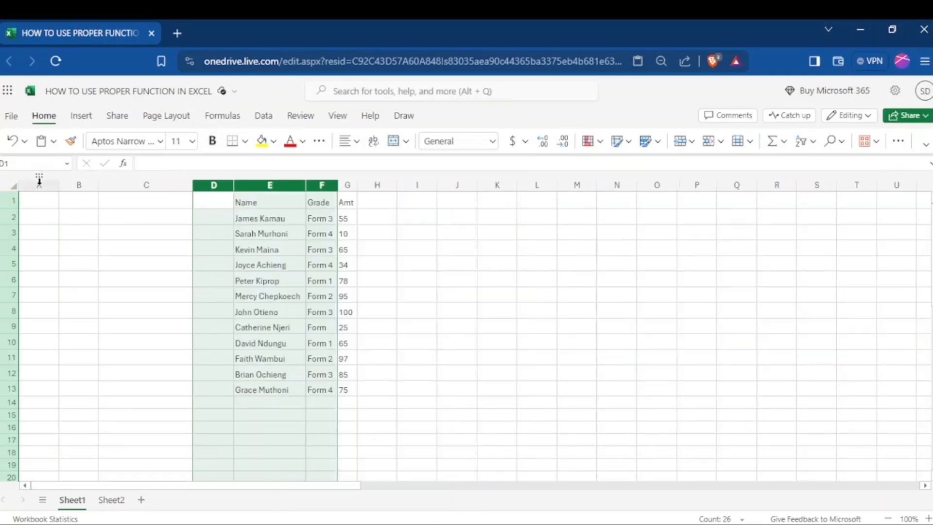
# - Delete the empty columns A to C in front of the values-only table
pyautogui.moveTo(39, 180); pyautogui.dragTo(162, 190)
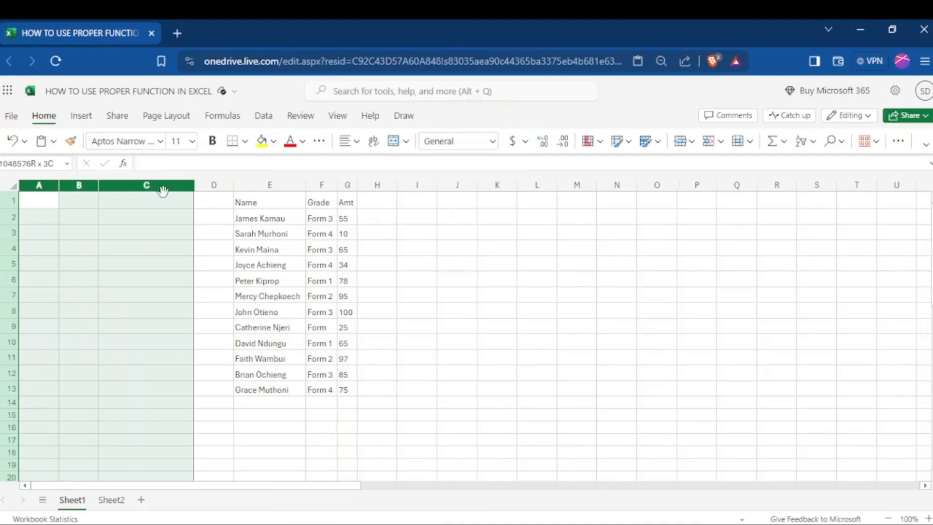
pyautogui.rightClick(162, 189)
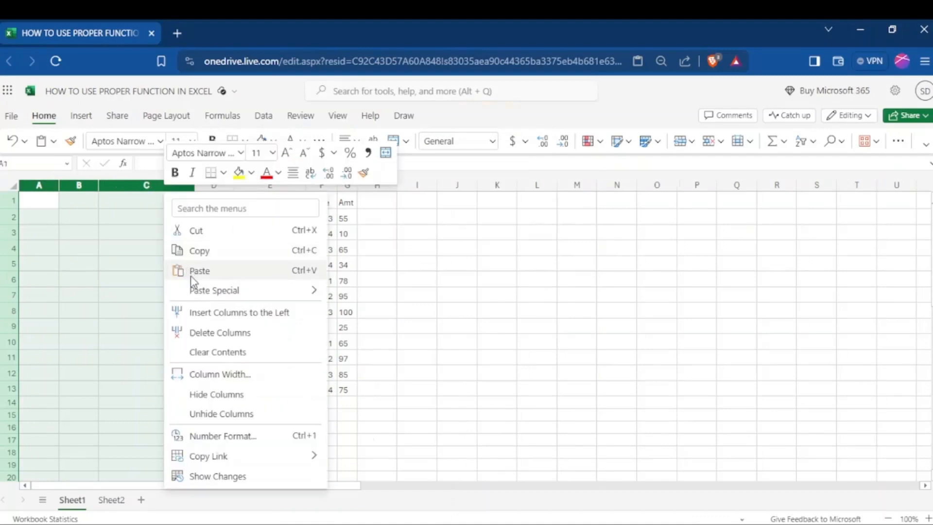
pyautogui.click(218, 335)
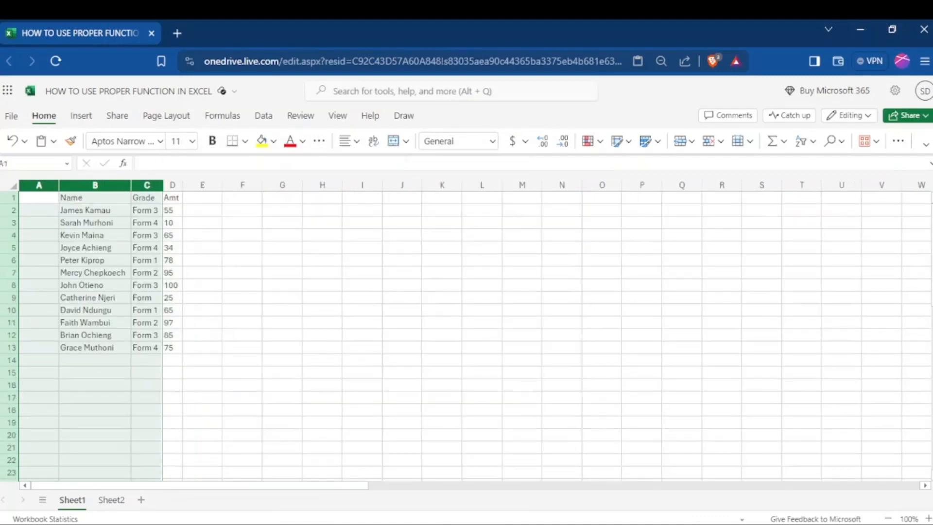
# - Set the font size of table columns B to D to 12 and make header row 1 bold
pyautogui.click(193, 142)
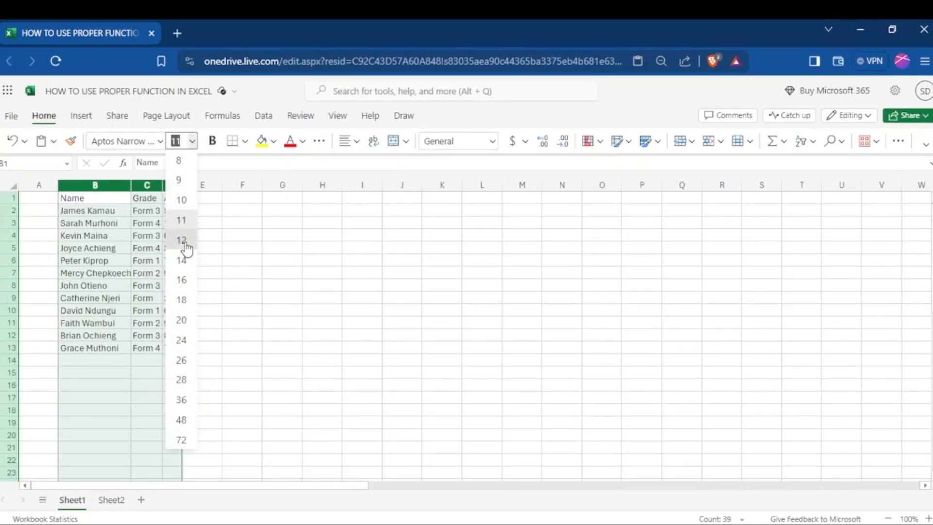
pyautogui.click(184, 243)
pyautogui.click(7, 198)
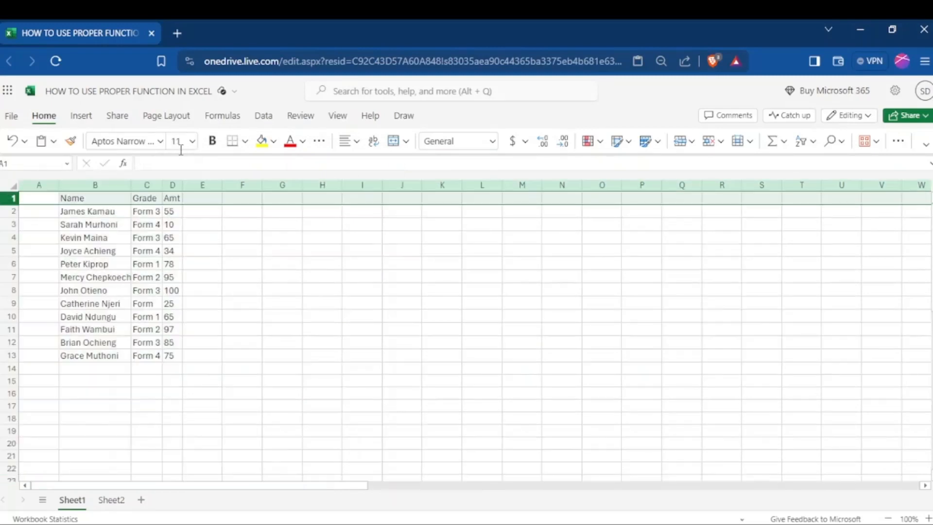
pyautogui.click(213, 142)
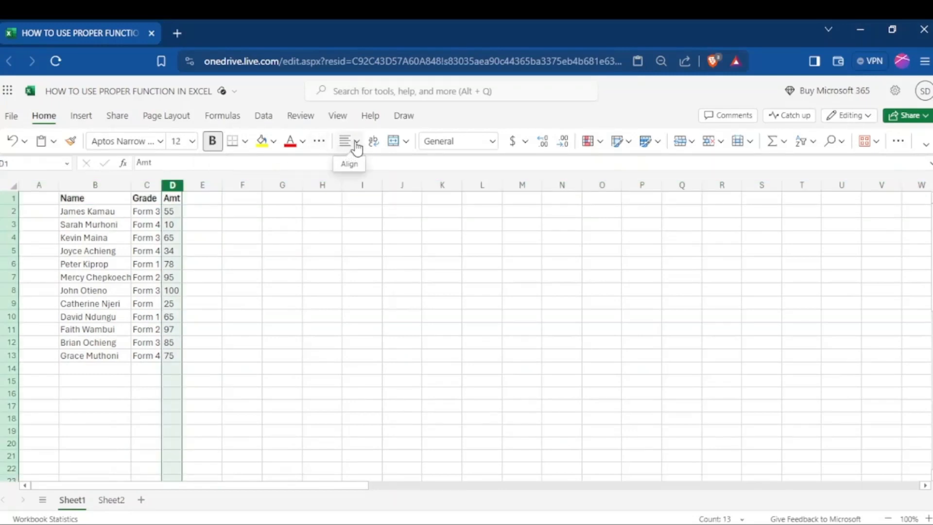
# - Centre the contents of the Amt column D and the Grade column C horizontally
pyautogui.click(357, 146)
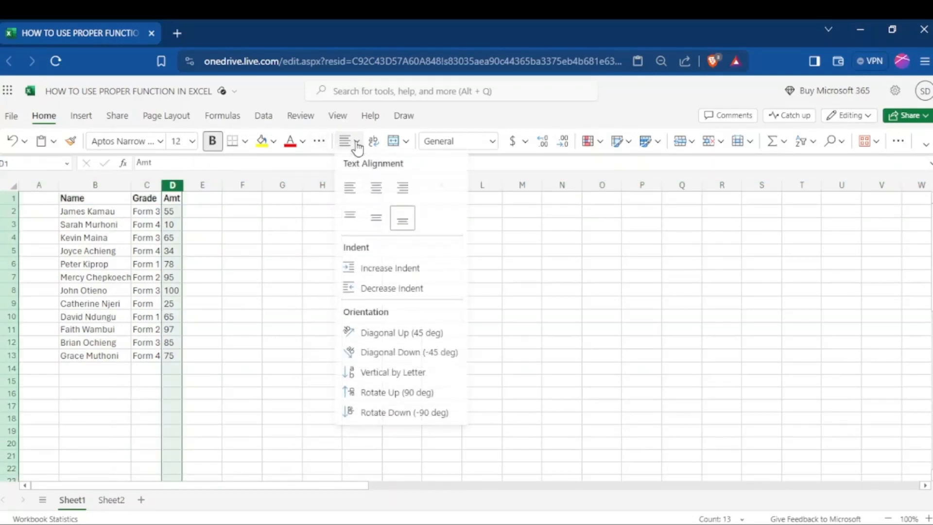
pyautogui.click(375, 190)
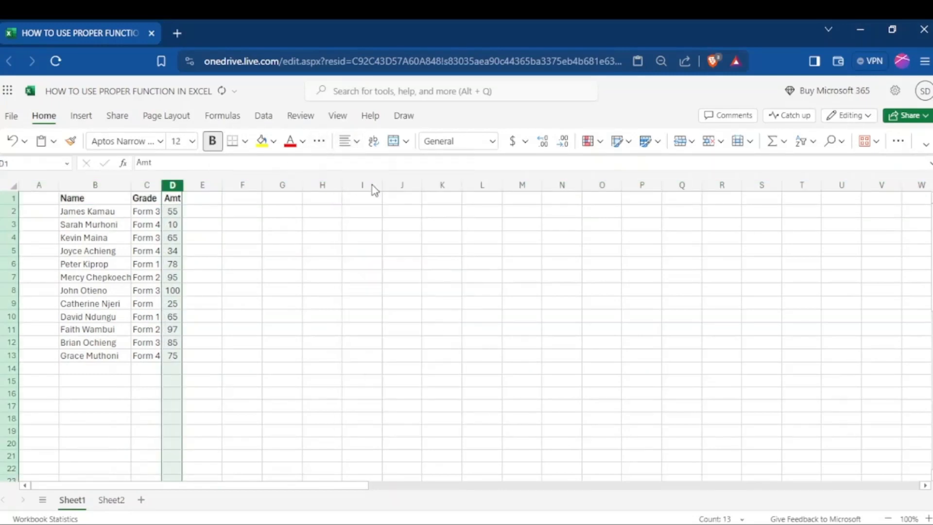
pyautogui.click(155, 181)
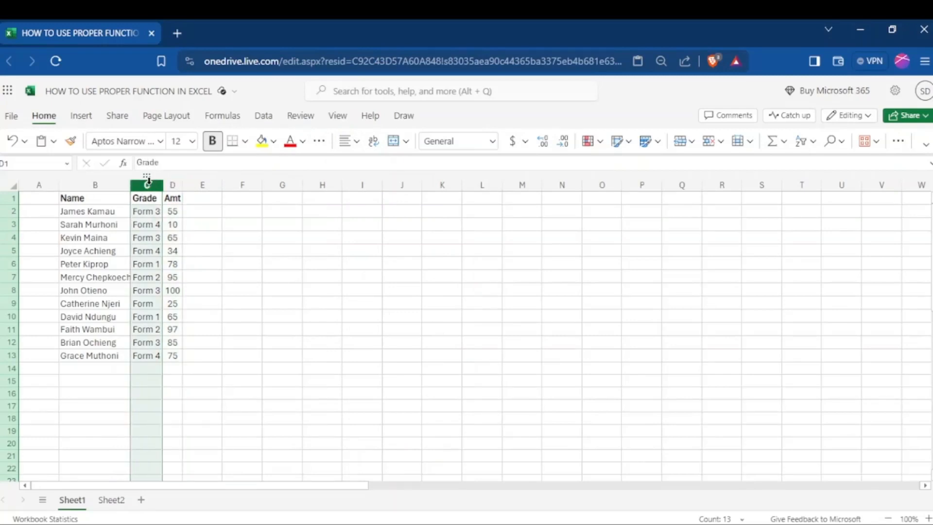
pyautogui.click(357, 146)
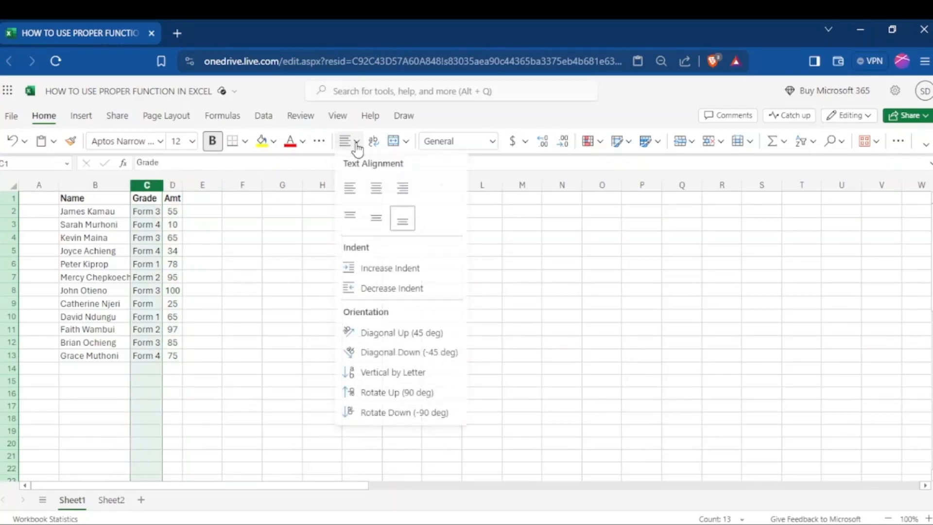
pyautogui.click(377, 190)
# - Complete the grade in cell C9 as Form 1
pyautogui.doubleClick(154, 303)
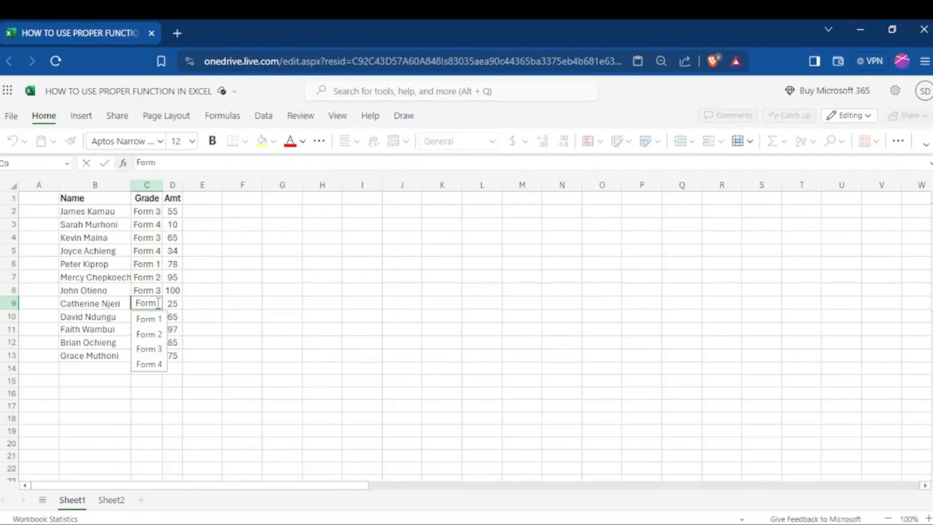
pyautogui.write('1')
pyautogui.click(248, 312)
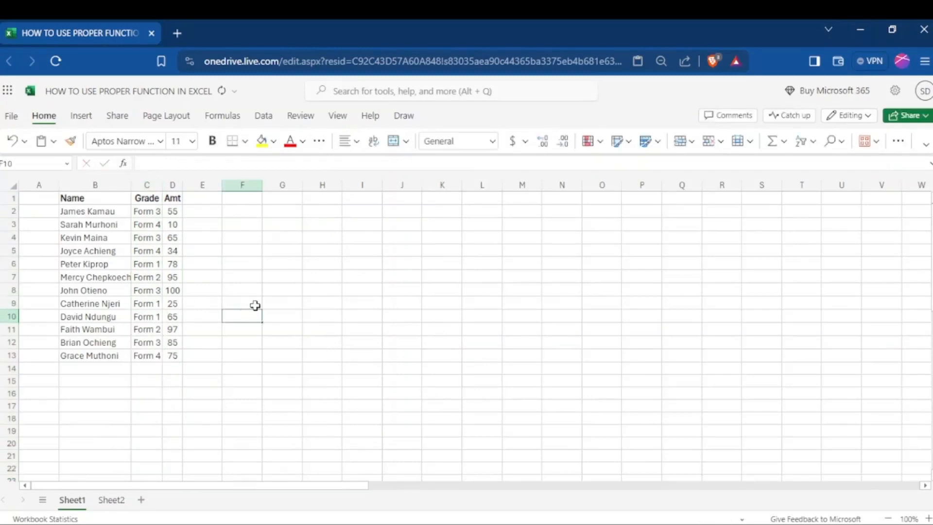
pyautogui.click(270, 252)
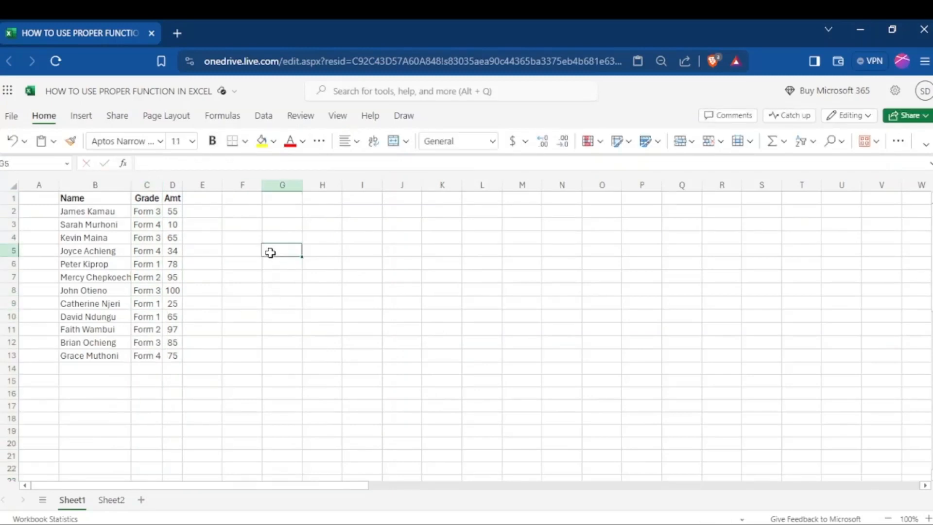